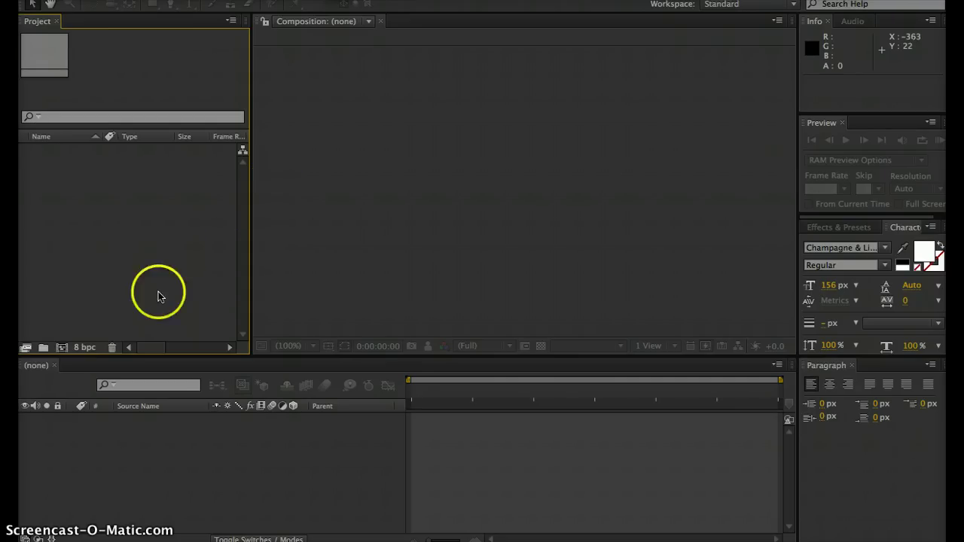
Create a composition named 'text' with the HDV/HDTV 720 29.97 preset: 1280×720, 30 seconds
click(63, 348)
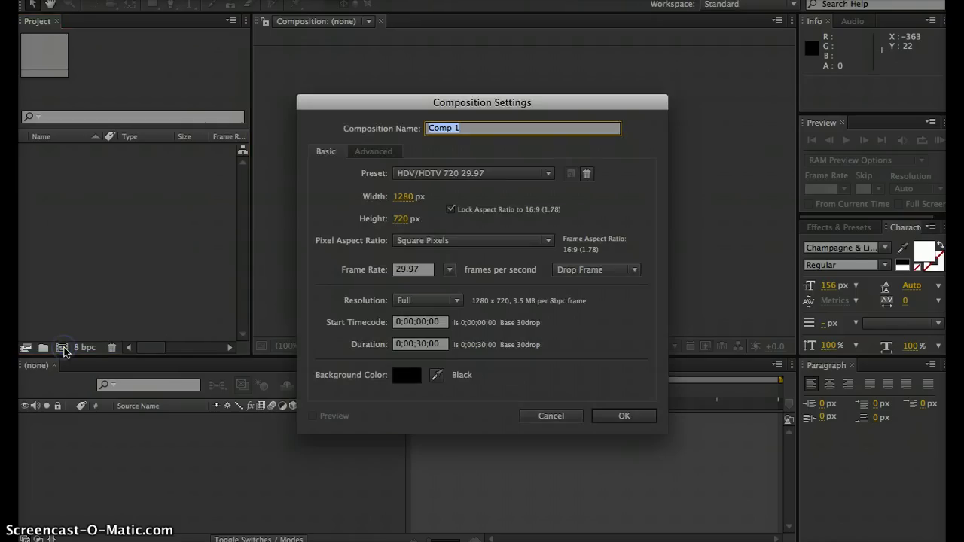
click(615, 418)
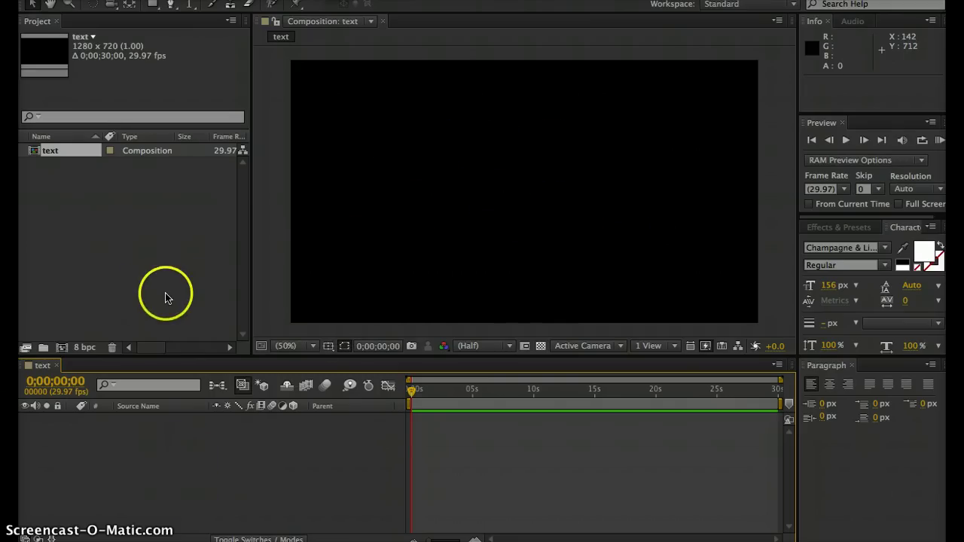
Type 'James' as a new white text layer in the composition
click(189, 4)
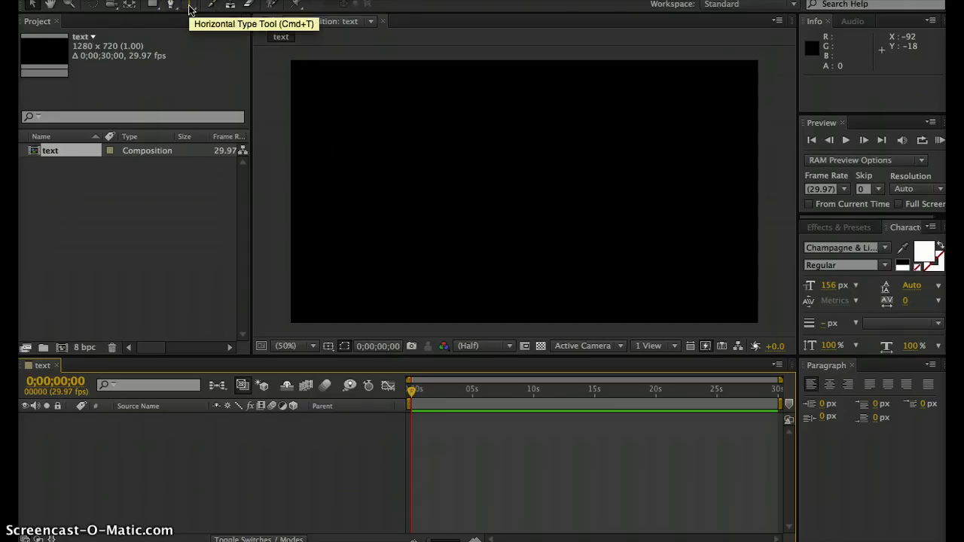
click(467, 194)
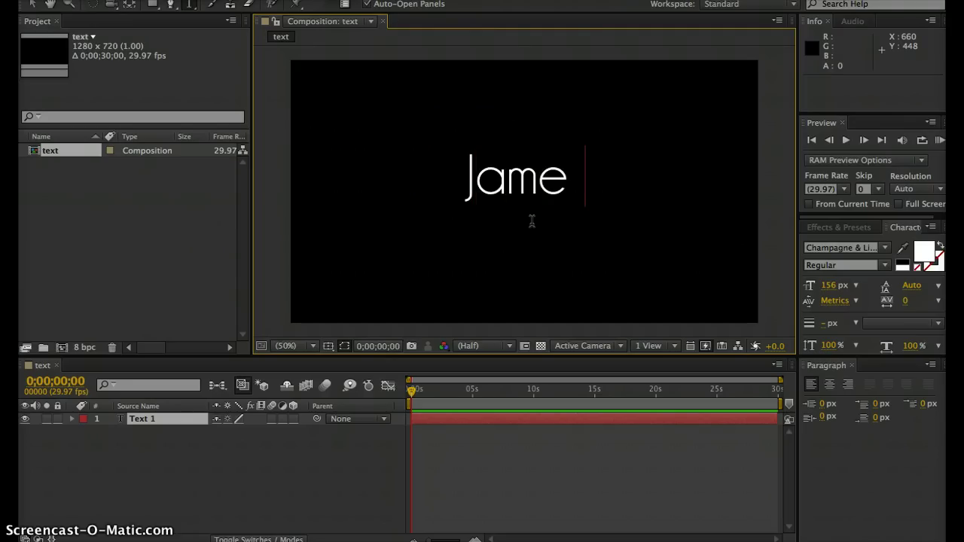
click(366, 106)
Select the James text layer and nudge it slightly lower in the frame
click(32, 5)
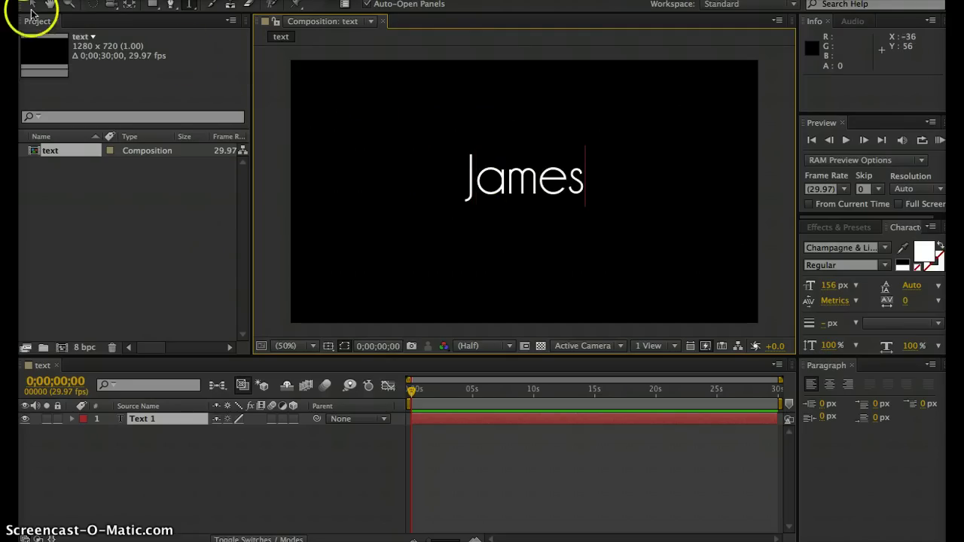
click(434, 112)
drag(537, 189, 536, 206)
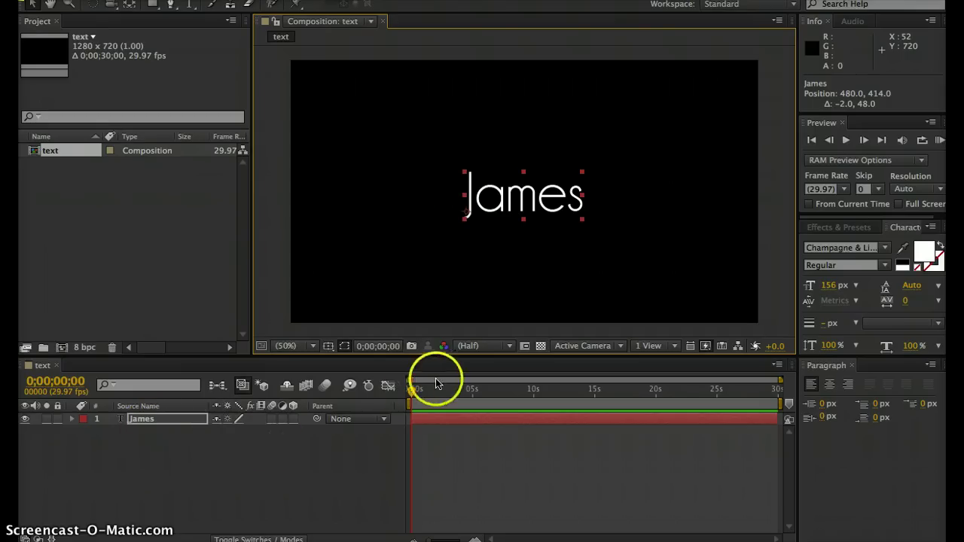
Move the time indicator later, expand the James layer, and show the Text Animate property list
drag(435, 394, 545, 392)
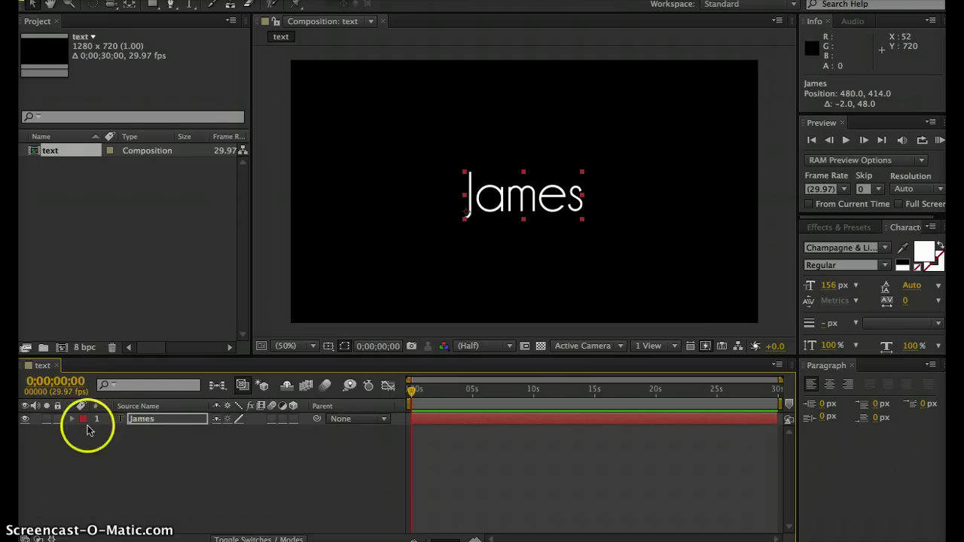
click(72, 420)
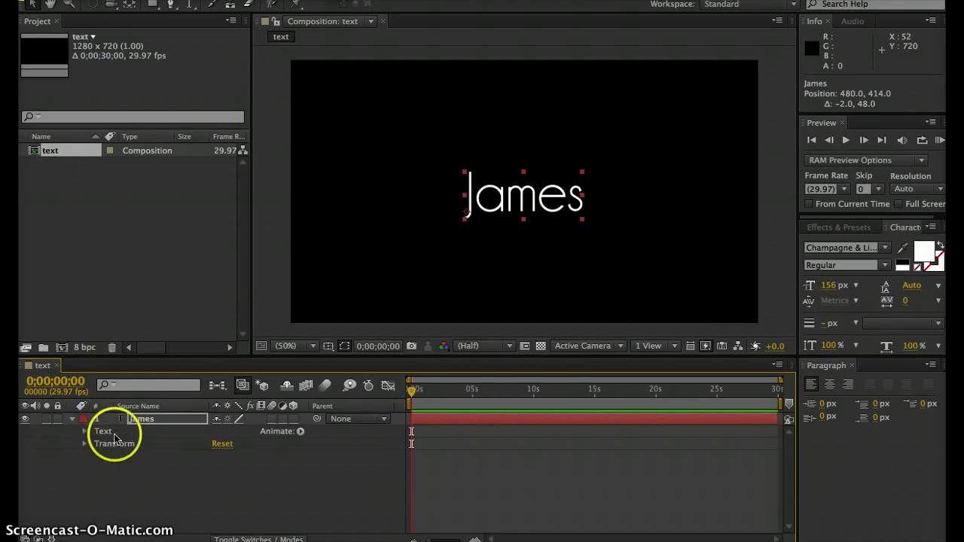
click(301, 432)
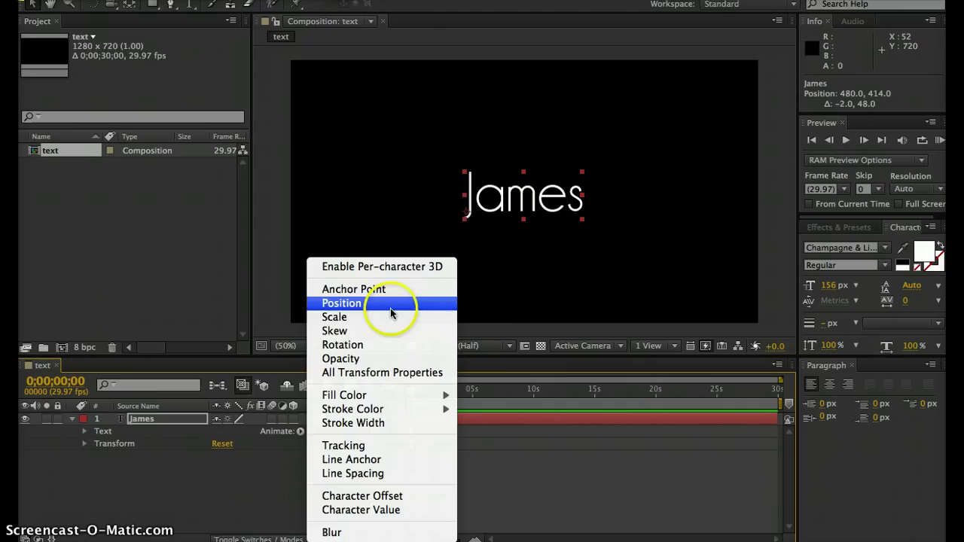
Add Animator 1 with a Scale property and set it to 168.0, 168.0%
click(390, 317)
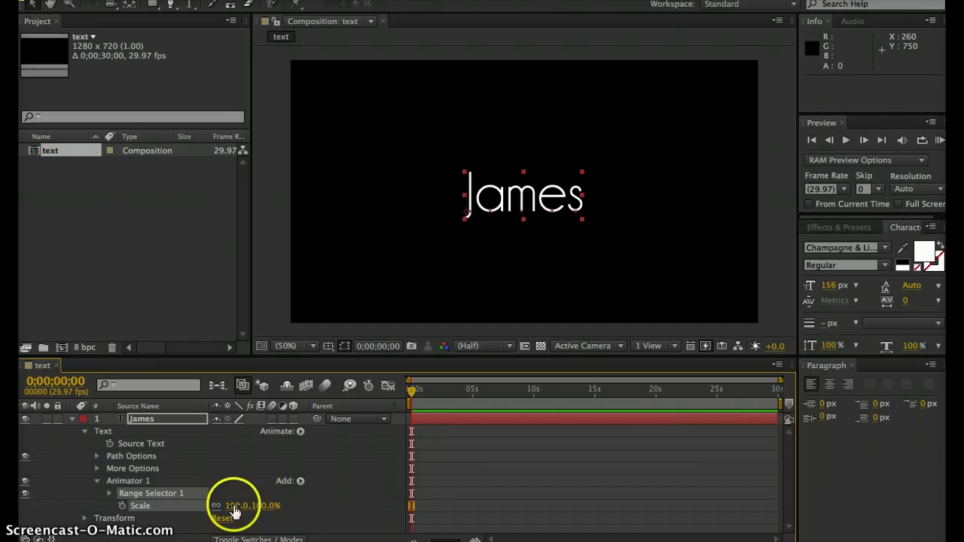
drag(234, 510, 283, 505)
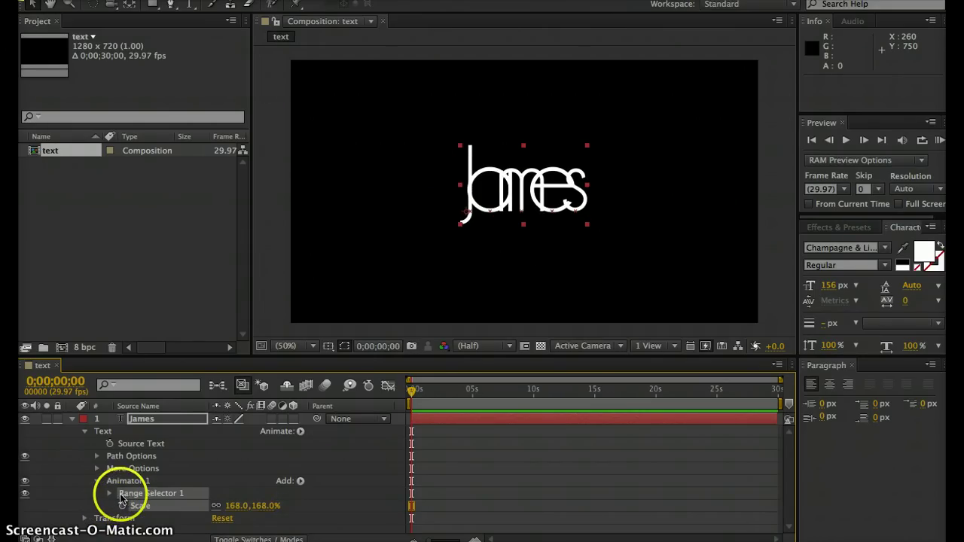
Set Range Selector 1 to Start 40%, End 80% and Offset 27%
click(109, 494)
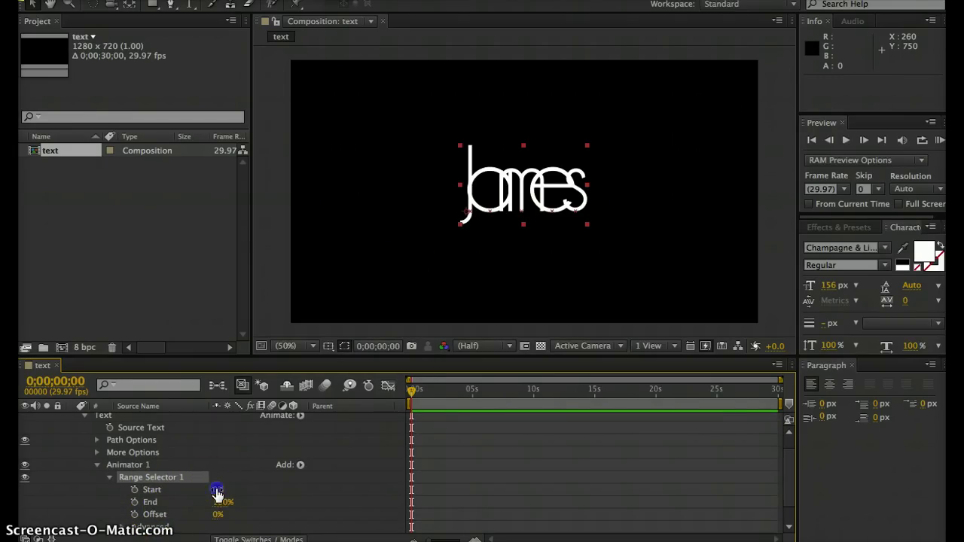
drag(217, 493, 241, 481)
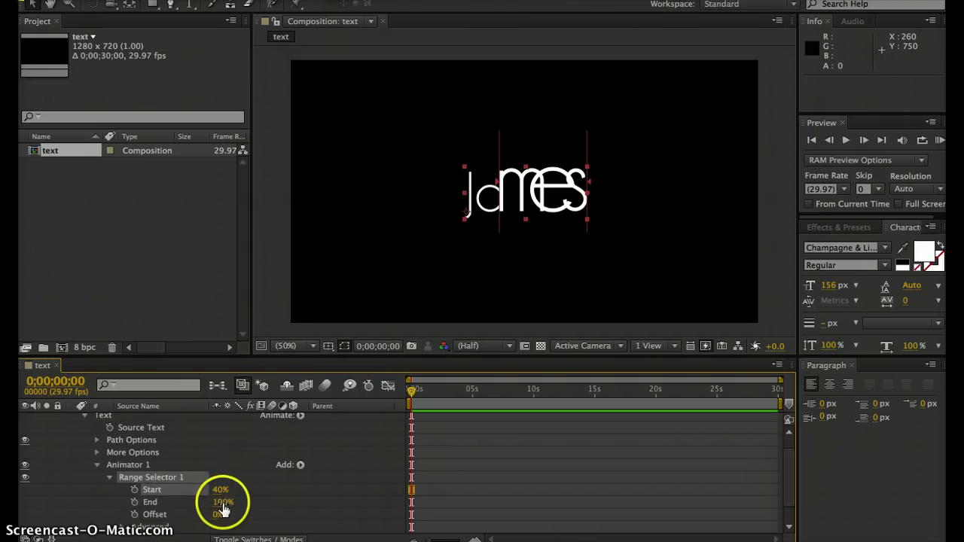
drag(219, 501, 212, 501)
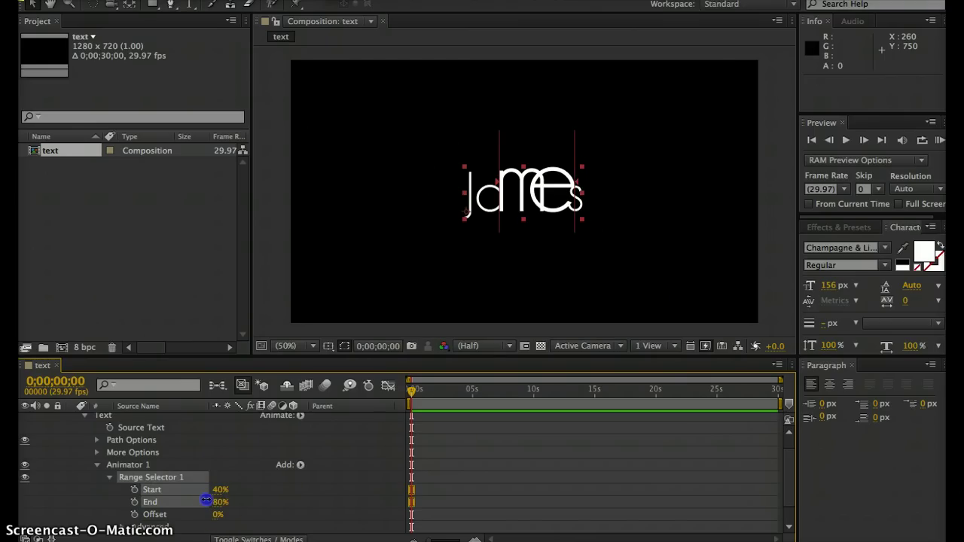
click(203, 499)
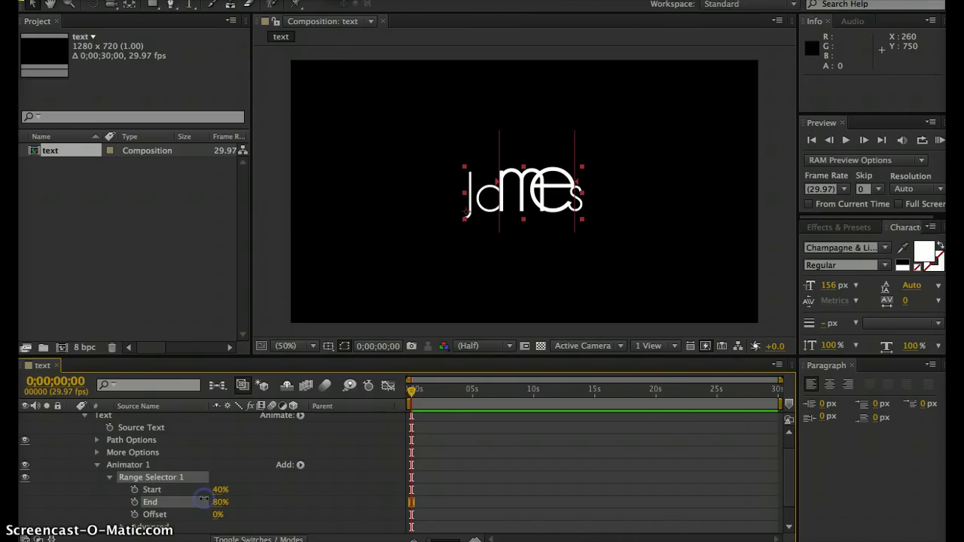
click(495, 186)
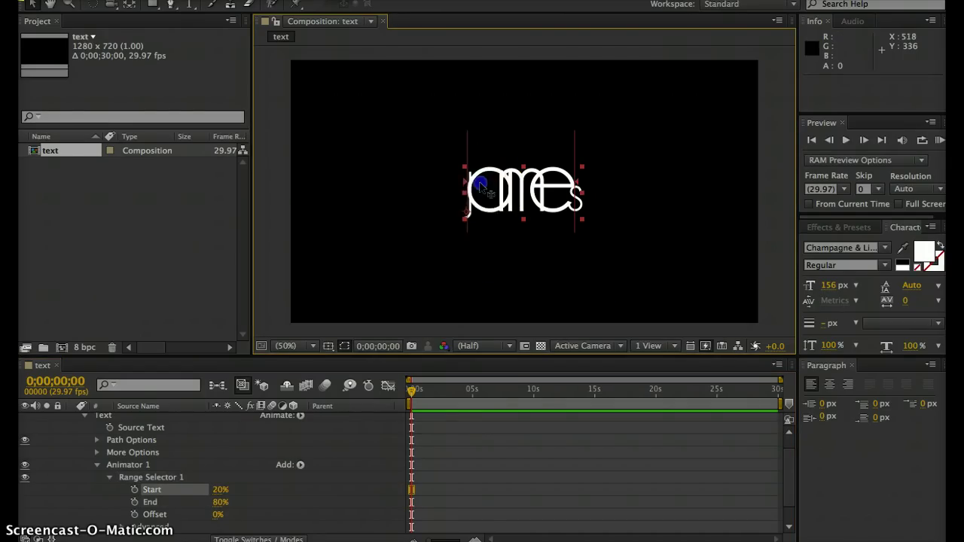
click(499, 181)
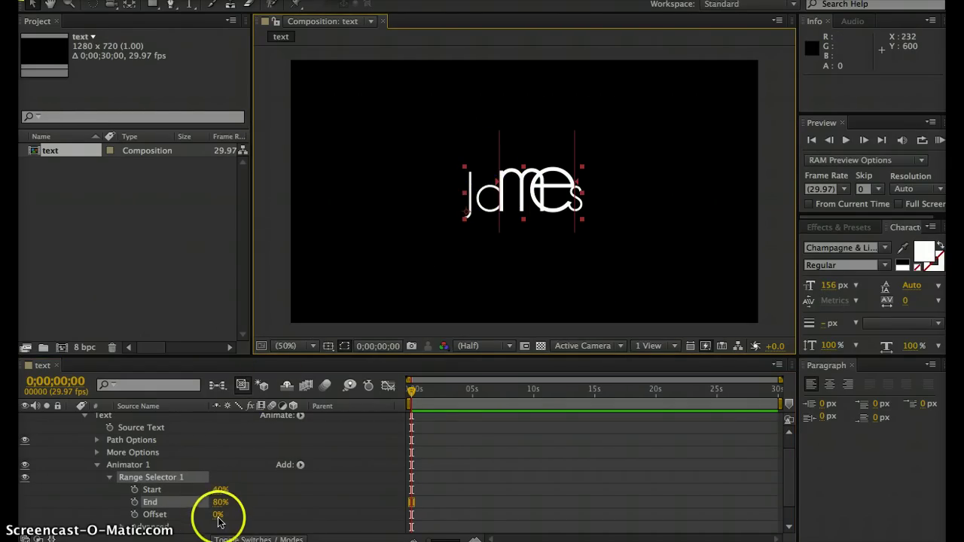
mouse_move(216, 520)
mouse_down()
mouse_move(250, 507)
mouse_move(230, 510)
mouse_up()
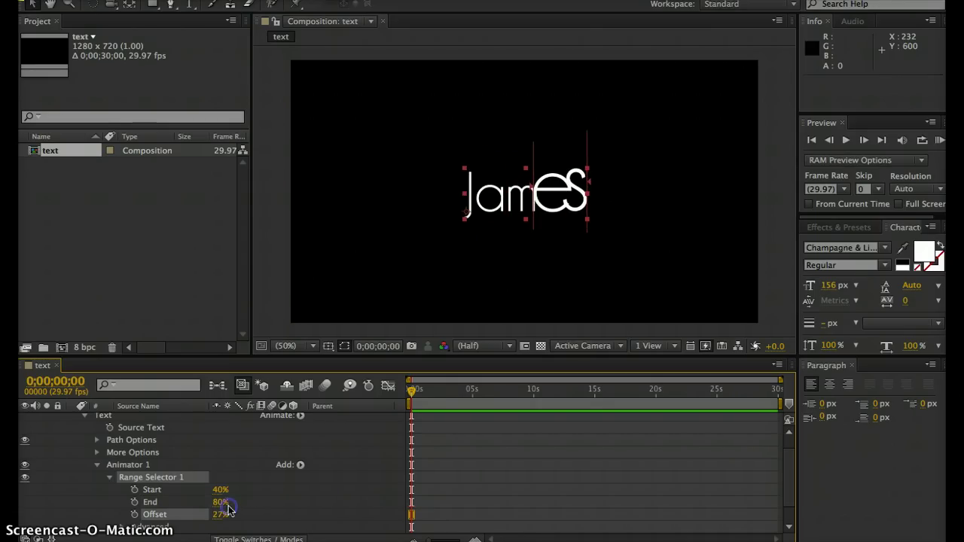
Reset the Offset to 0% and switch off Animator 1's visibility so James shows unscaled
key(Return)
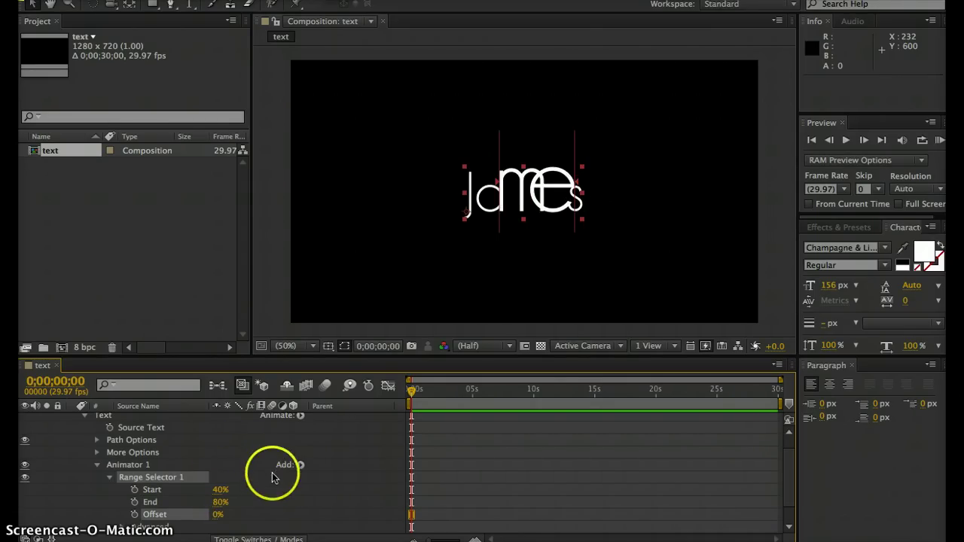
scroll(216, 472, up, 1)
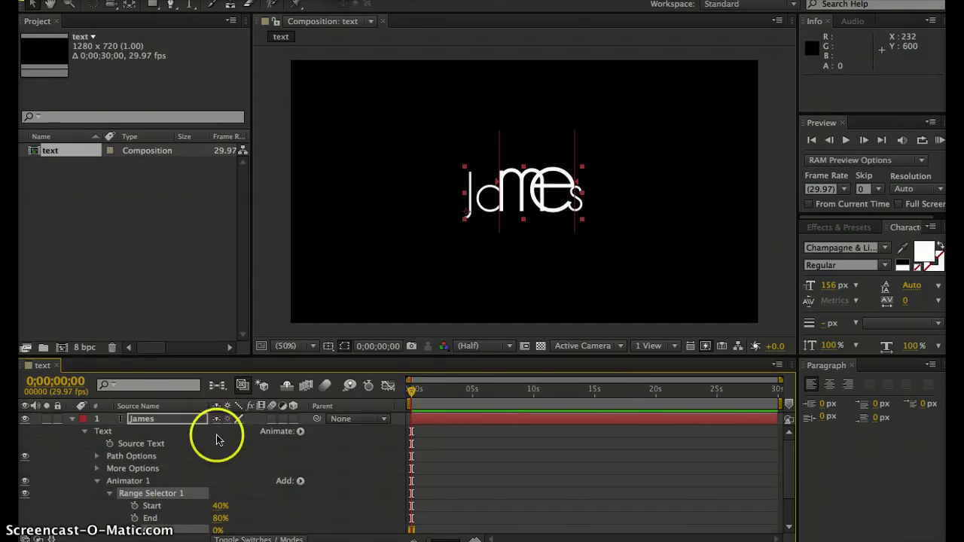
scroll(271, 445, down, 2)
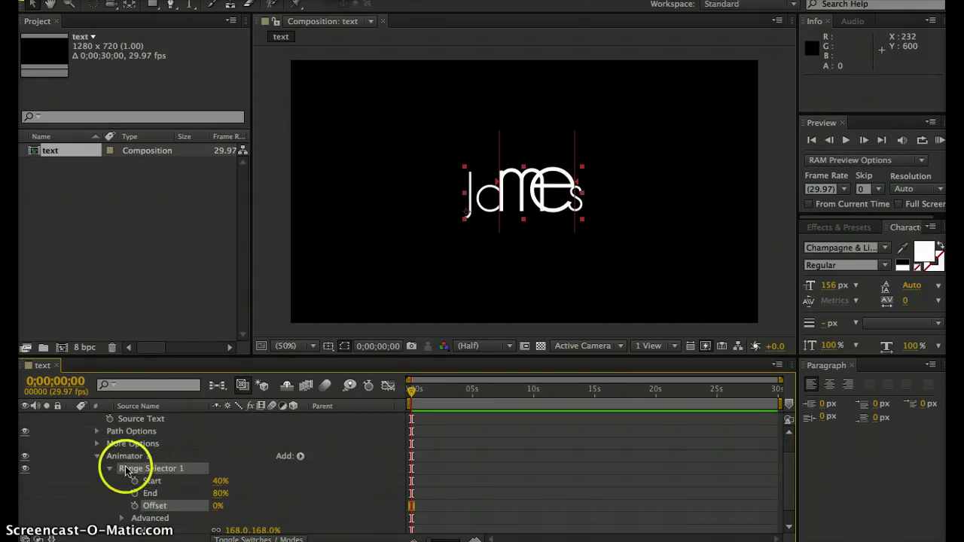
click(300, 459)
mouse_move(331, 457)
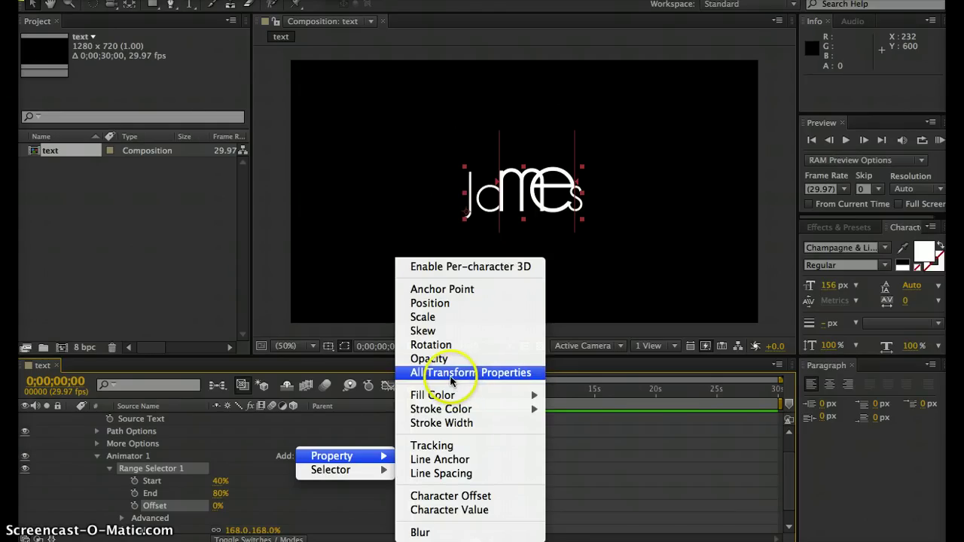
click(109, 471)
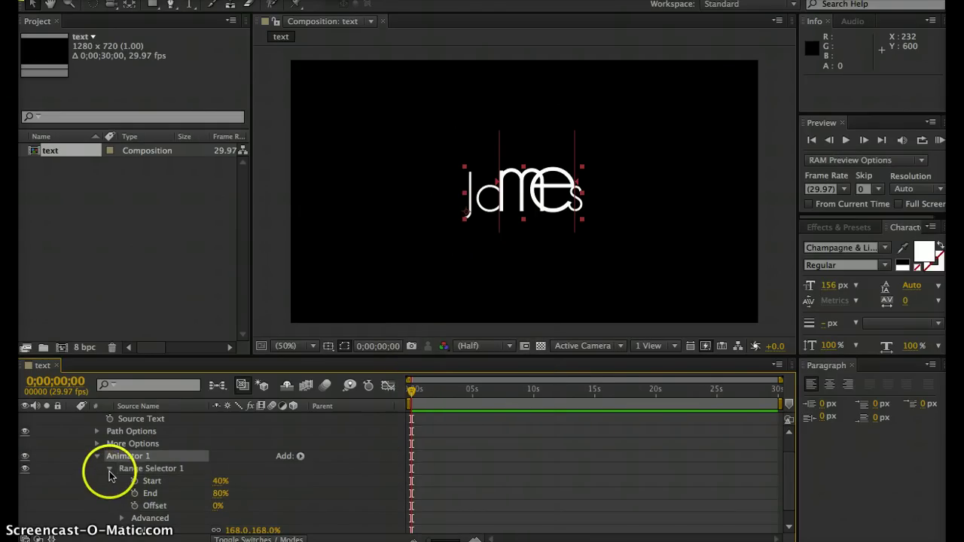
scroll(135, 467, up, 1)
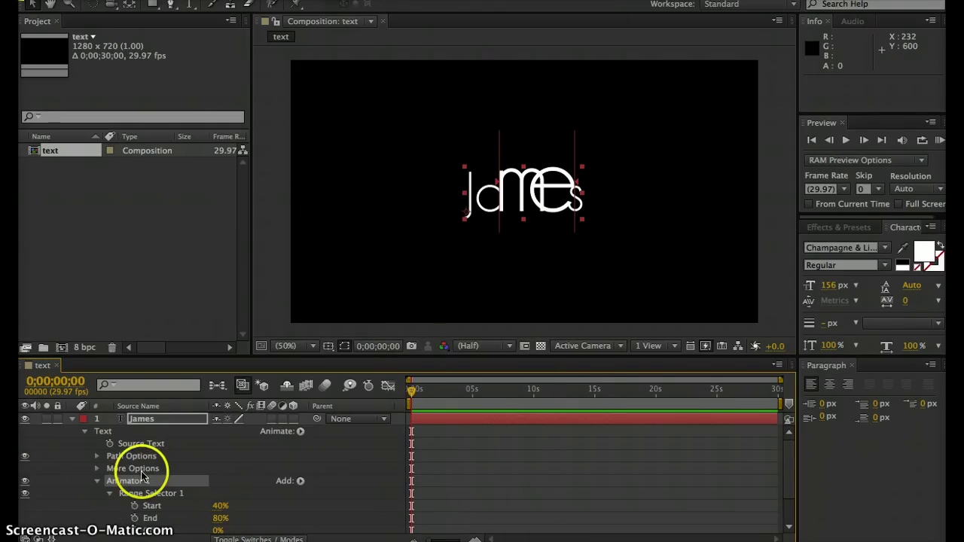
click(25, 481)
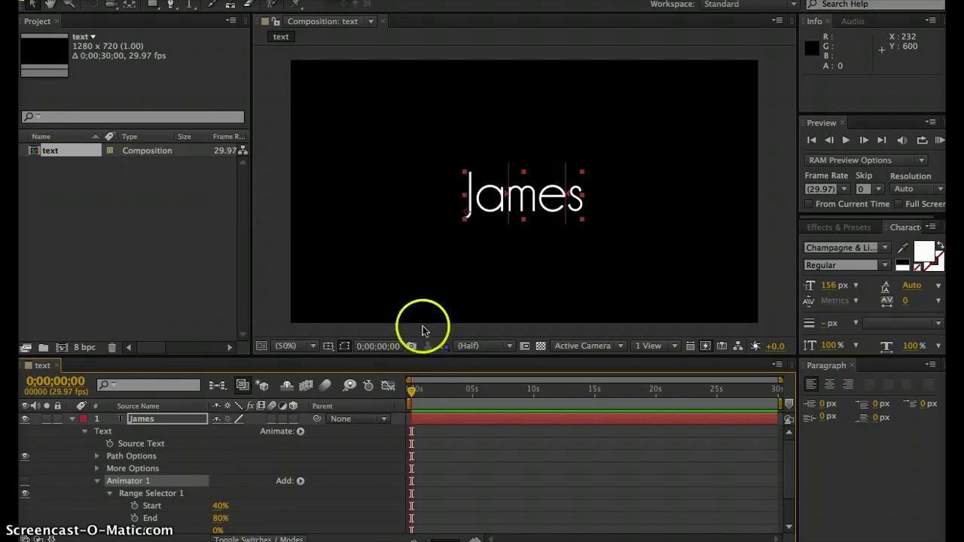
Collapse the James layer's Text properties in the timeline and keep the layer selected
click(451, 274)
click(516, 206)
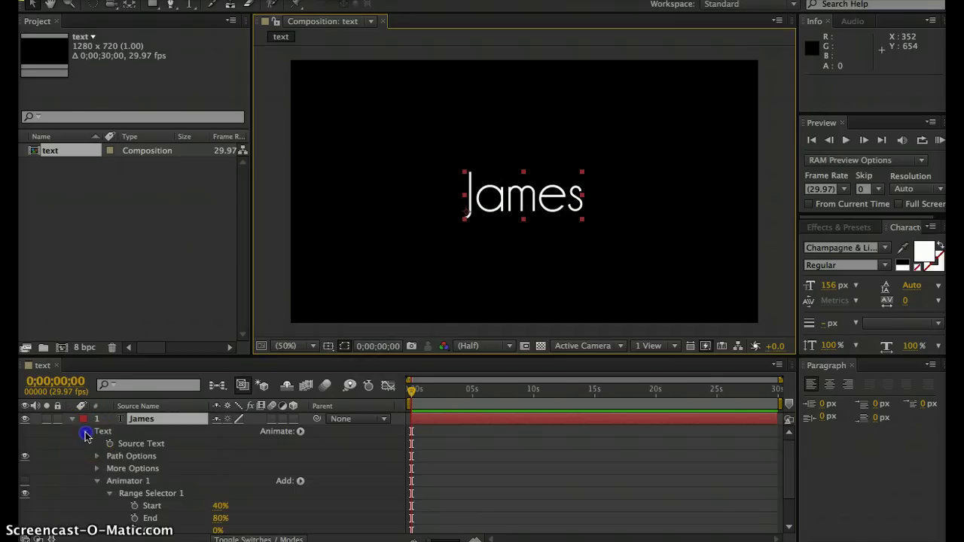
click(84, 430)
click(72, 419)
click(148, 423)
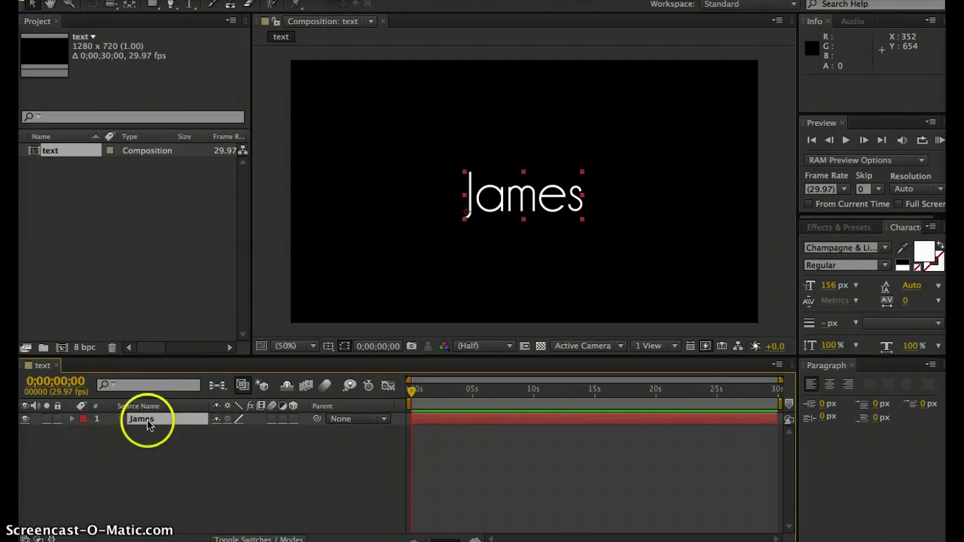
click(156, 444)
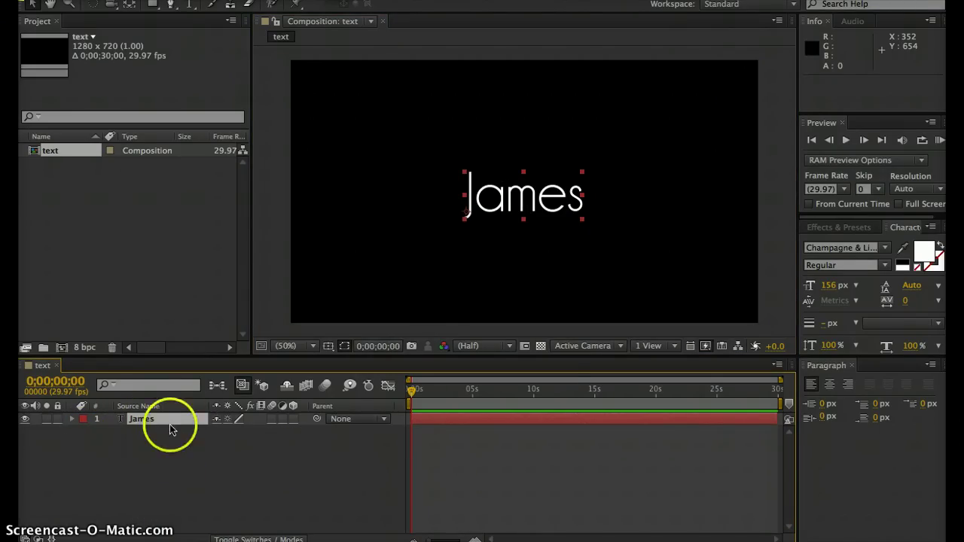
Choose Browse Presets from the Effects & Presets panel menu
click(845, 229)
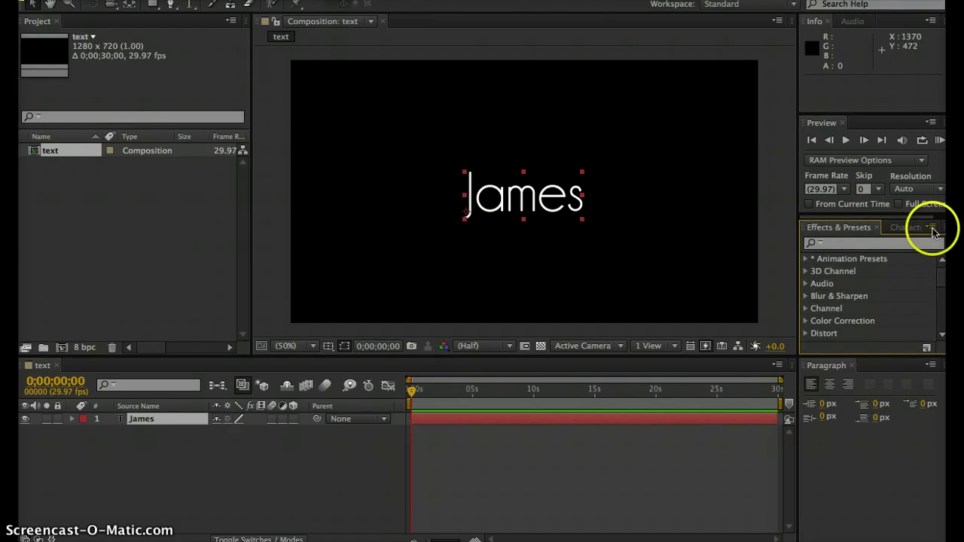
click(932, 229)
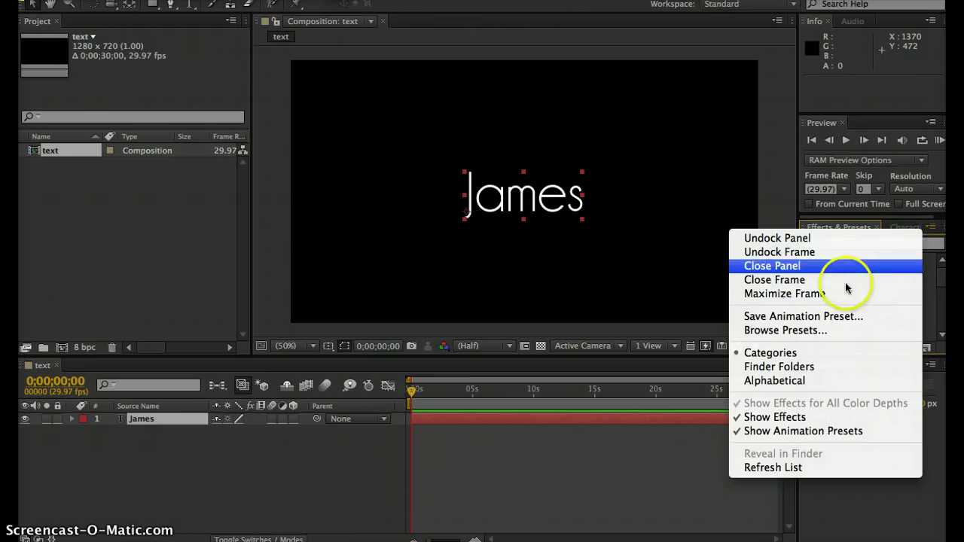
click(815, 332)
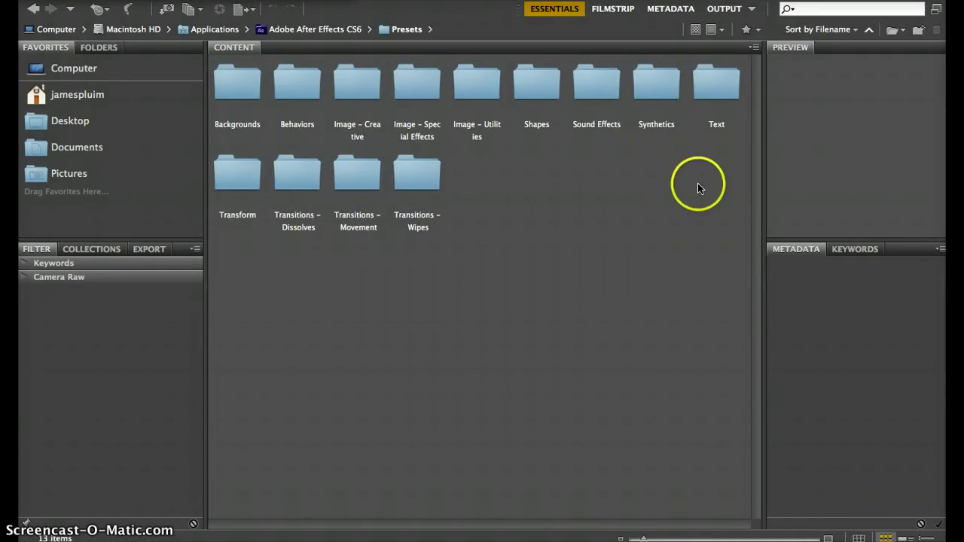
Go to the Text › Animate In presets and preview Raining Characters In and Fade Up Characters
double_click(724, 86)
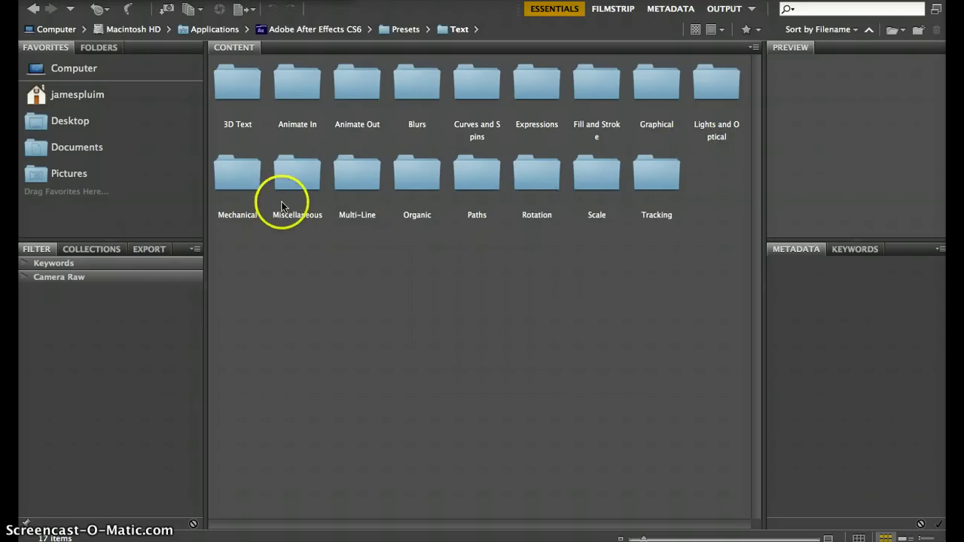
double_click(300, 88)
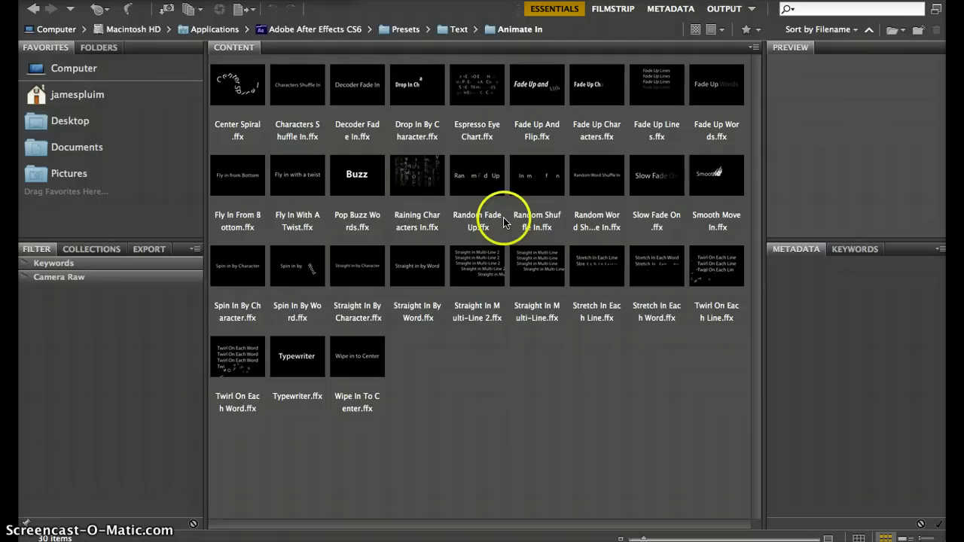
click(414, 185)
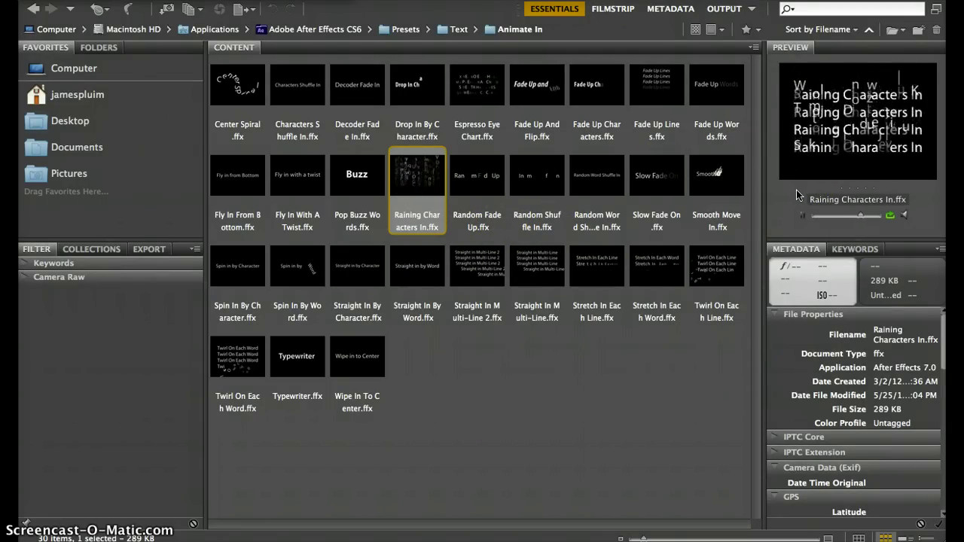
click(781, 191)
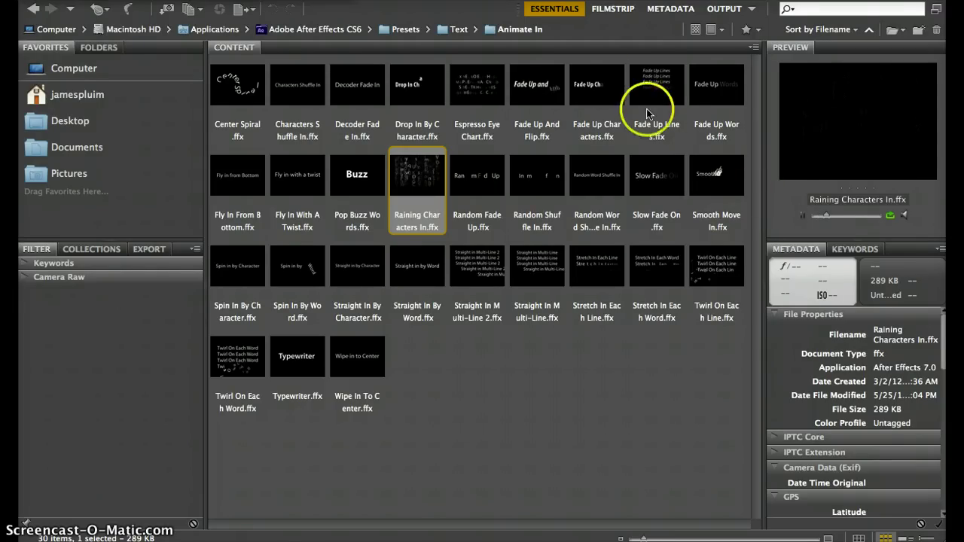
click(601, 89)
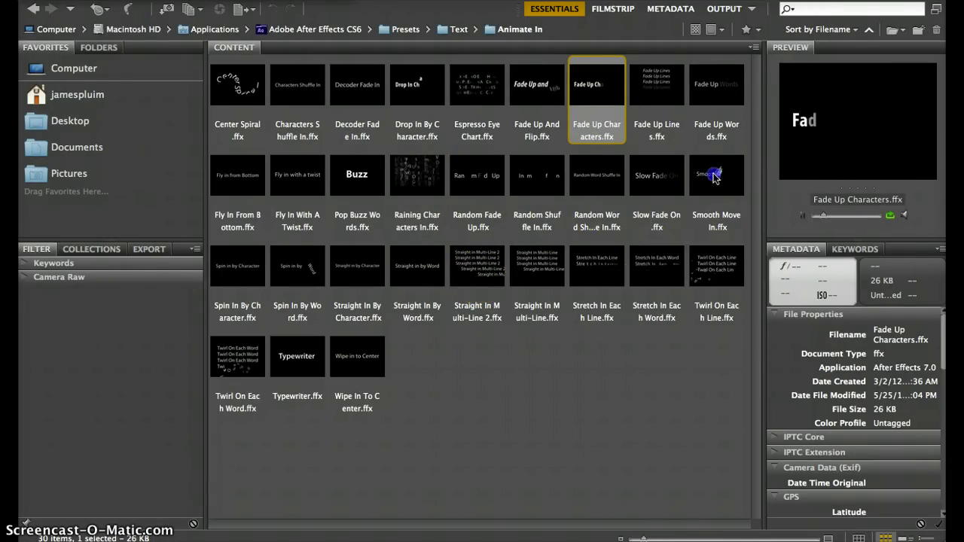
Preview Smooth Move In and apply it to the James text layer
click(716, 177)
click(715, 176)
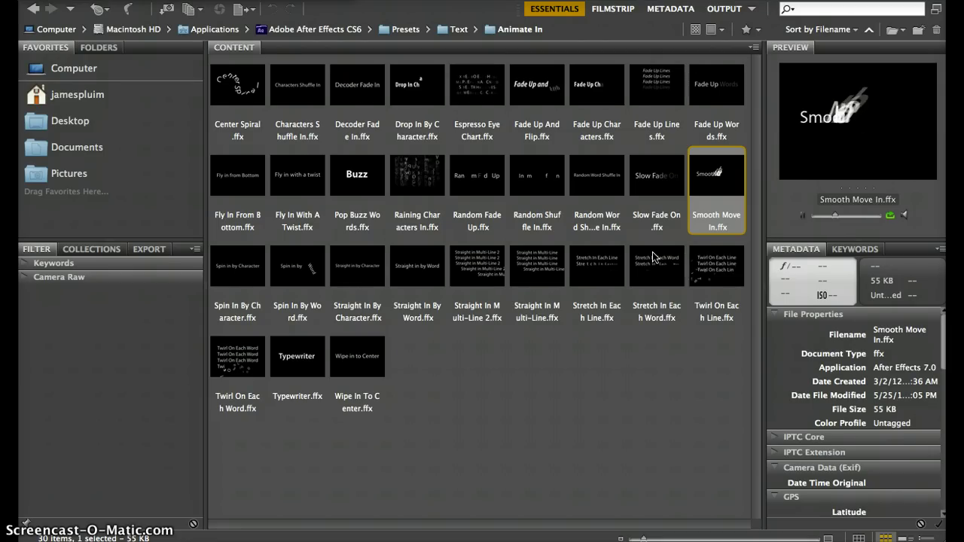
click(708, 187)
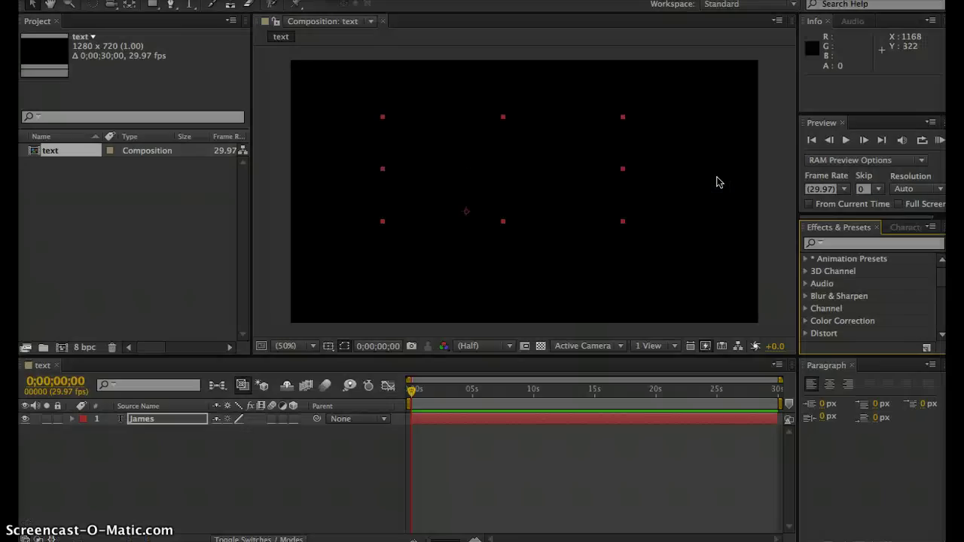
click(717, 209)
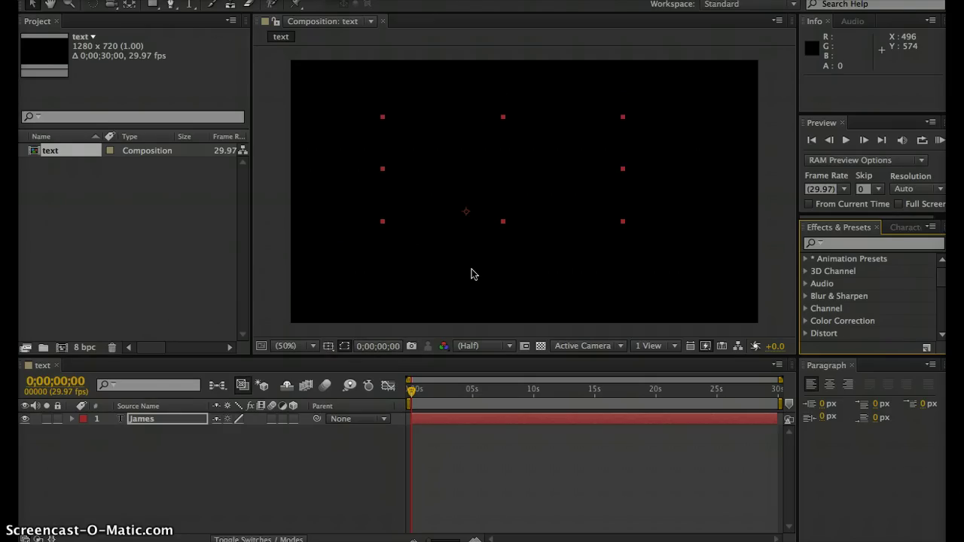
key(space)
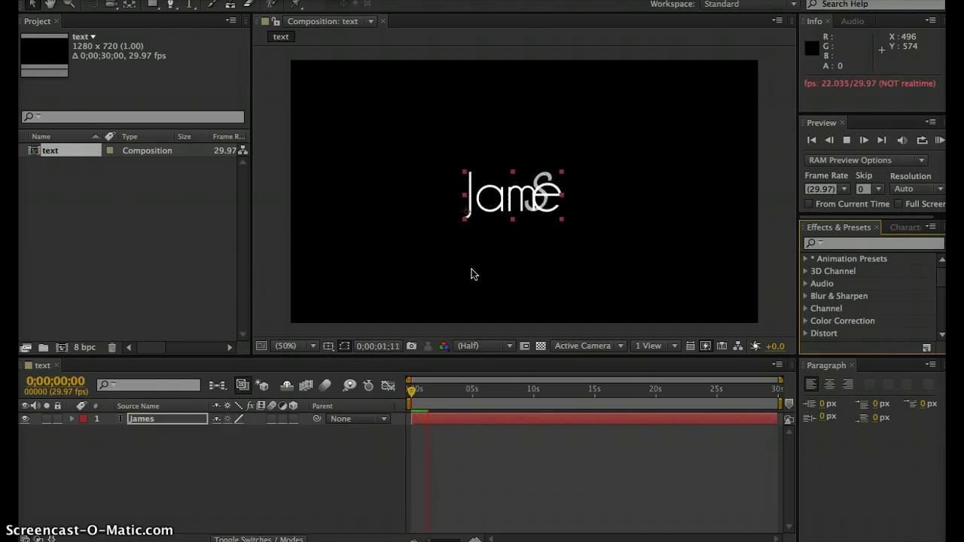
key(space)
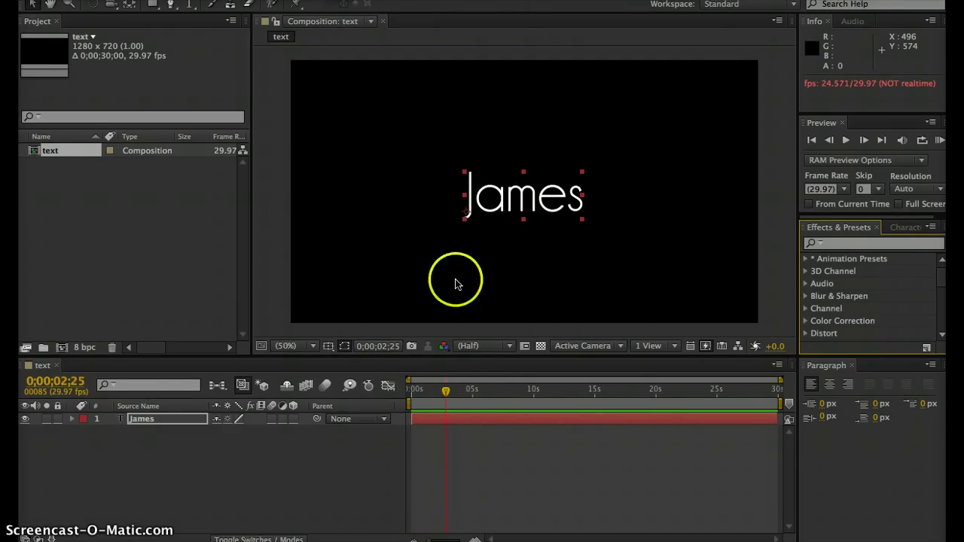
click(439, 390)
drag(439, 390, 406, 390)
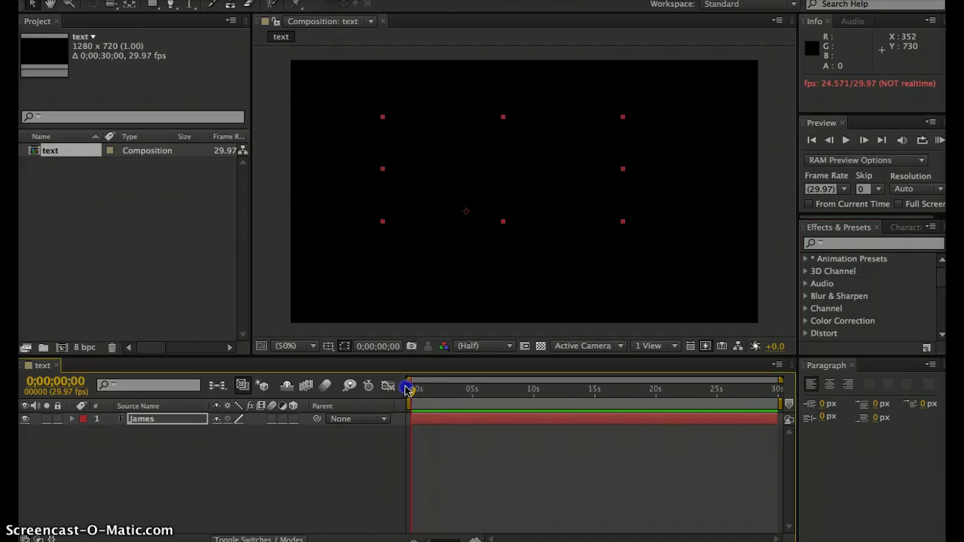
Expand the James layer and its Text group to list the preset's animators
click(65, 429)
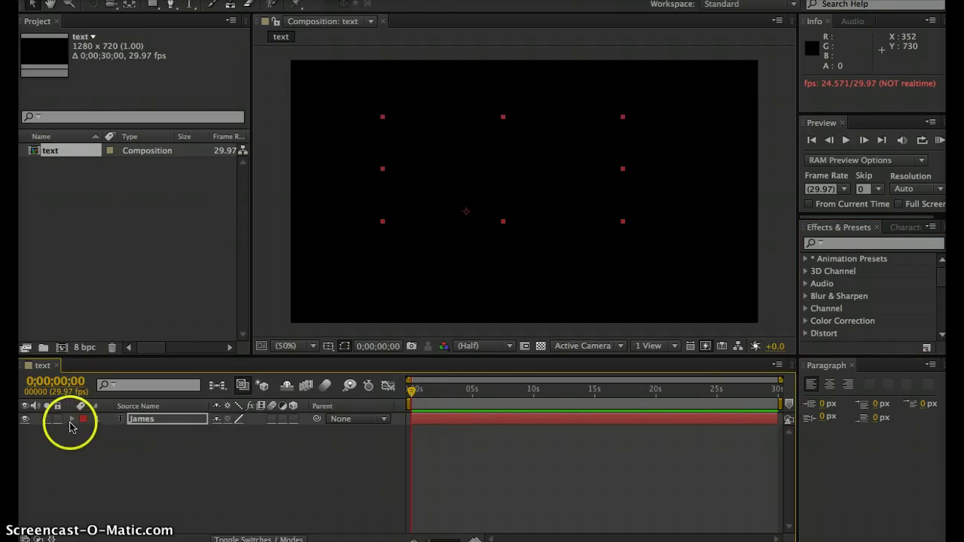
click(72, 420)
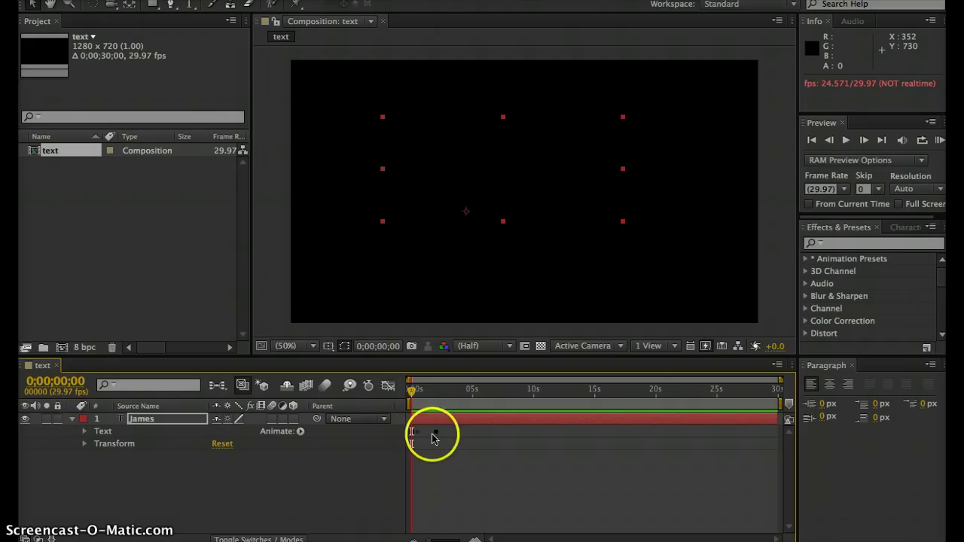
click(85, 433)
scroll(189, 458, down, 2)
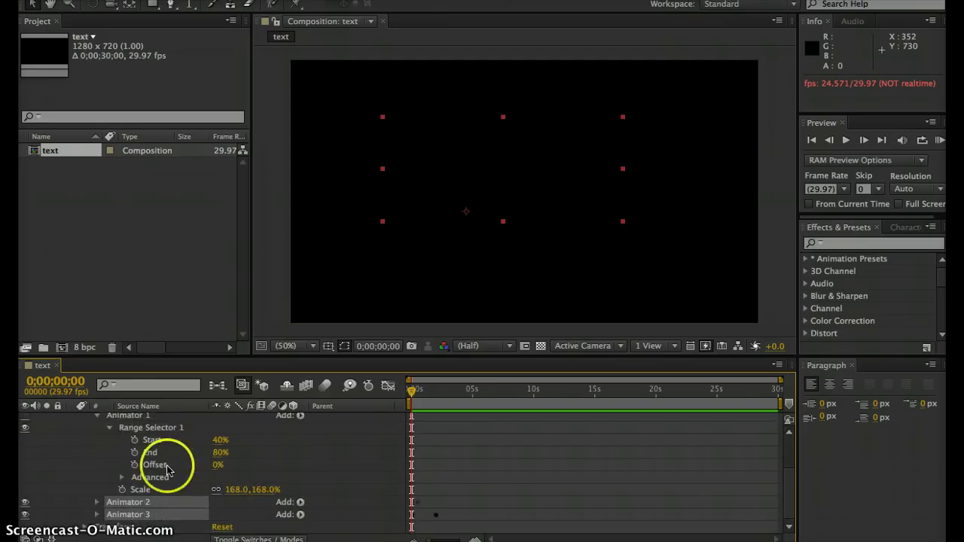
Expand the animators to show Opacity 0%, Position −495,0, Scale 400% and Skew 70 keyframes
click(97, 504)
scroll(244, 477, down, 3)
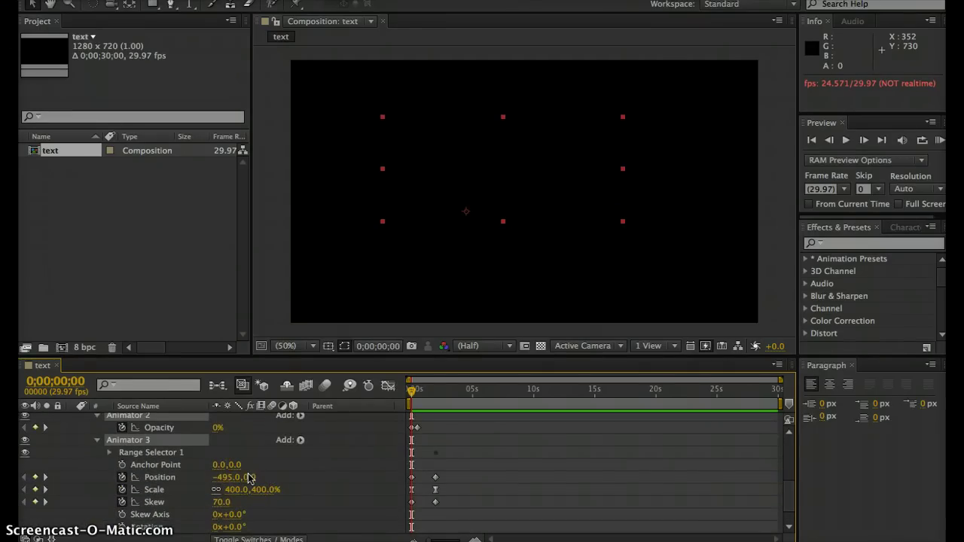
click(391, 453)
mouse_move(401, 498)
mouse_down()
mouse_move(216, 520)
mouse_move(179, 493)
mouse_up()
scroll(175, 493, up, 5)
key(Return)
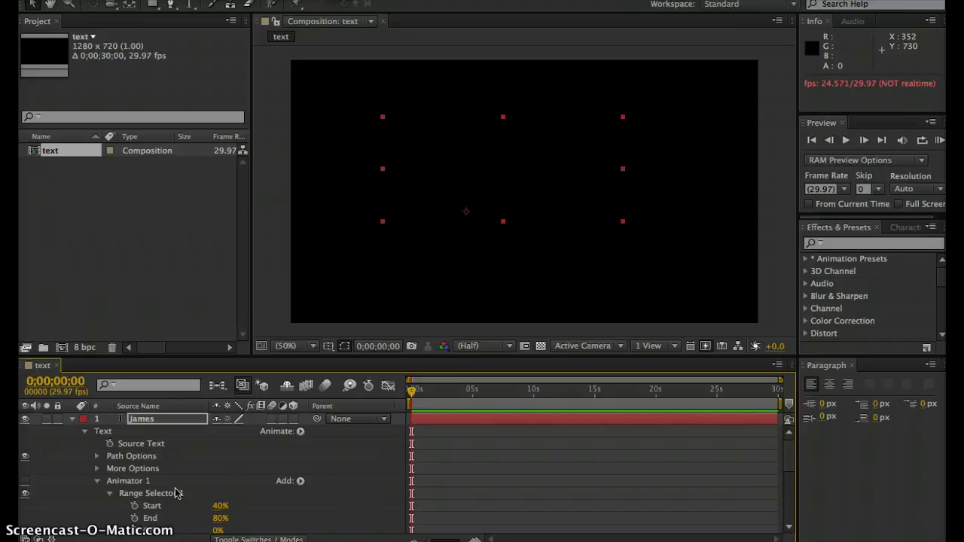
scroll(175, 493, down, 5)
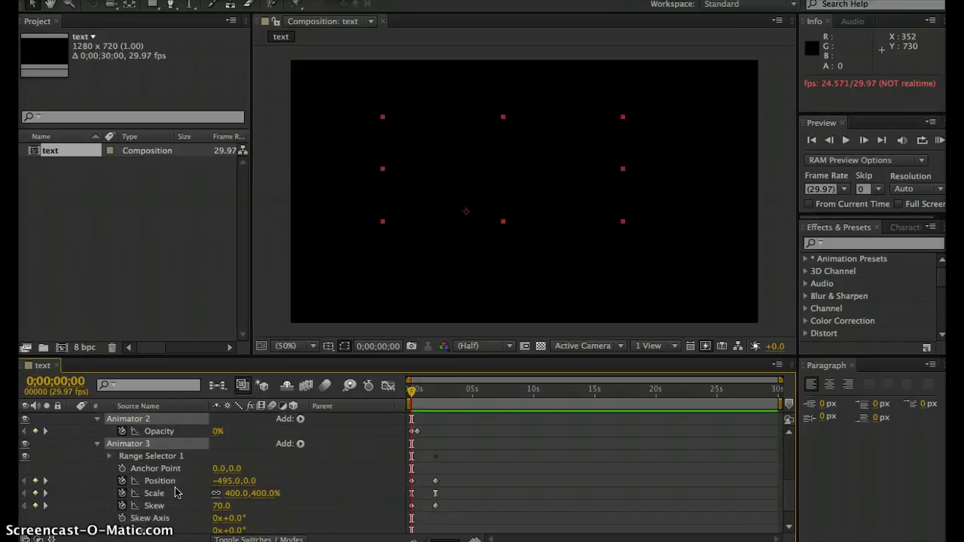